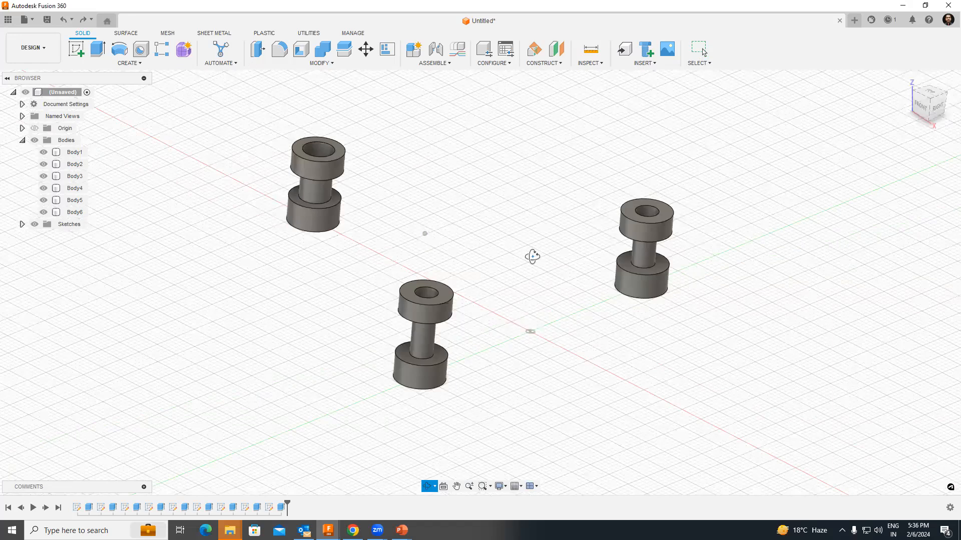
Examine the three separate spool-shaped supports and the gaps between them from several angles.
{"action": "left_click_drag", "start_coordinate": [518, 259], "coordinate": [515, 197]}
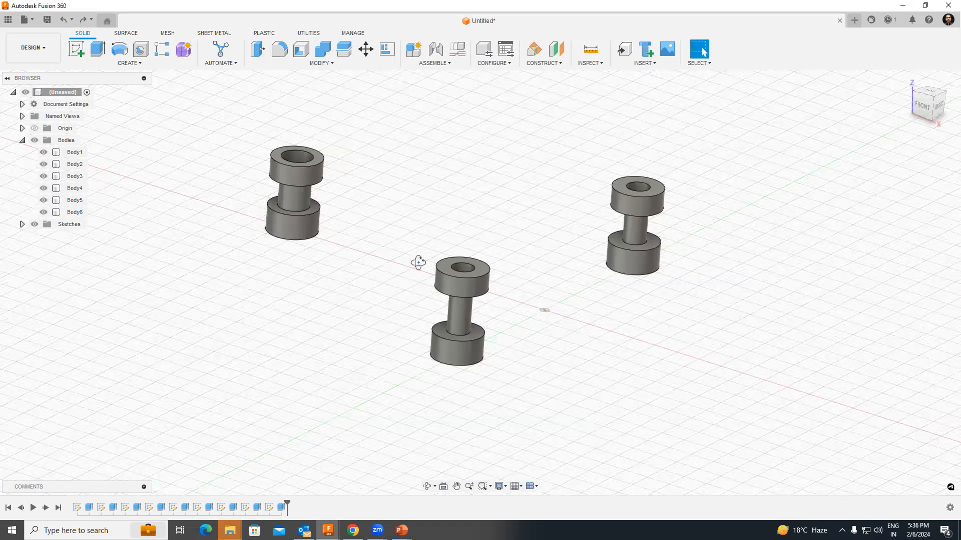
{"action": "left_click_drag", "start_coordinate": [421, 262], "coordinate": [395, 253]}
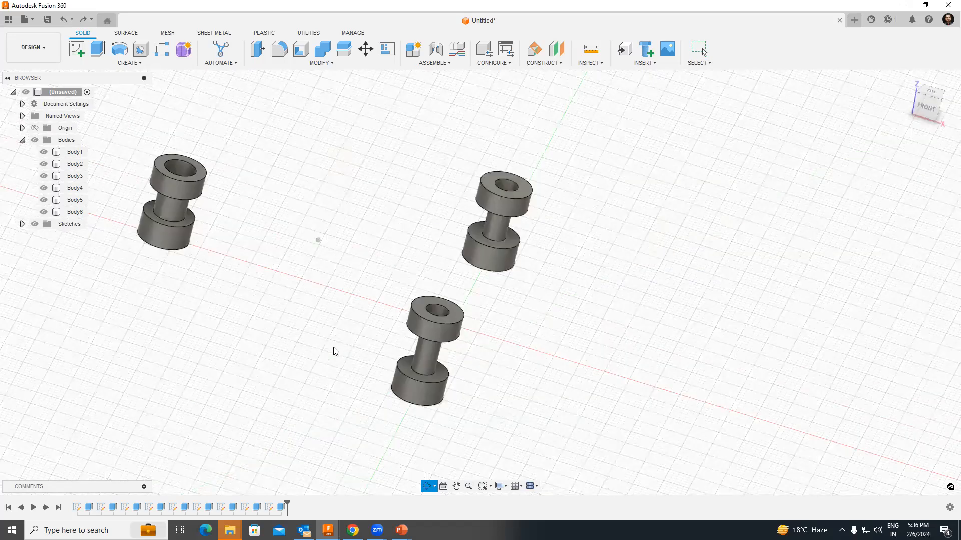
{"action": "left_click_drag", "start_coordinate": [336, 352], "coordinate": [244, 223]}
{"action": "key", "text": "Escape"}
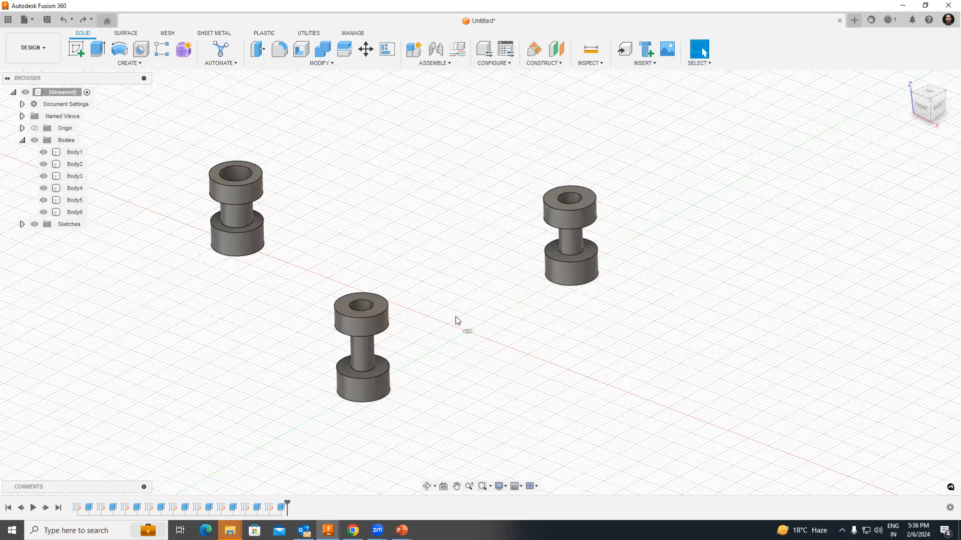
{"action": "middle_click_drag", "start_coordinate": [468, 322], "coordinate": [480, 321], "text": "shift"}
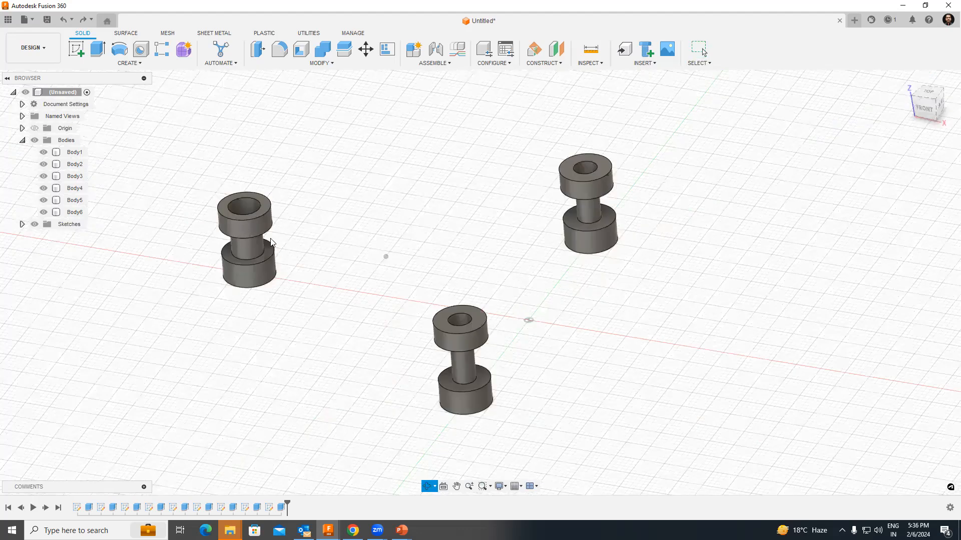
{"action": "middle_click_drag", "start_coordinate": [232, 234], "coordinate": [478, 243], "text": "shift"}
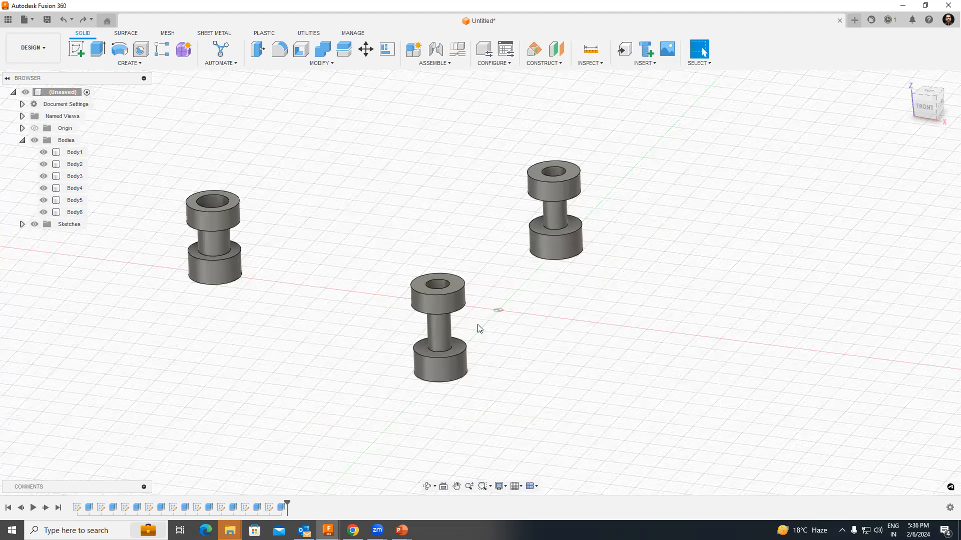
{"action": "middle_click_drag", "start_coordinate": [526, 331], "coordinate": [476, 331]}
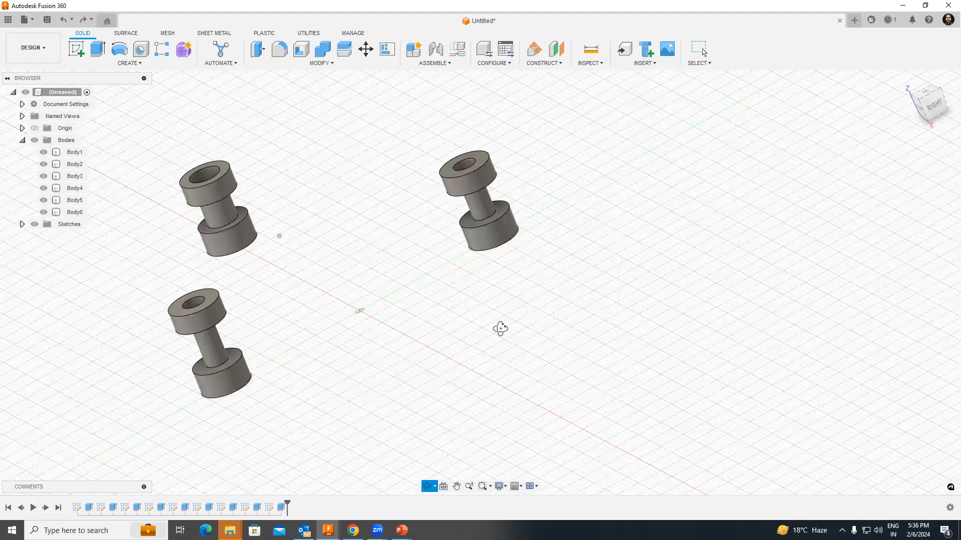
{"action": "middle_click_drag", "start_coordinate": [349, 238], "coordinate": [346, 239], "text": "shift"}
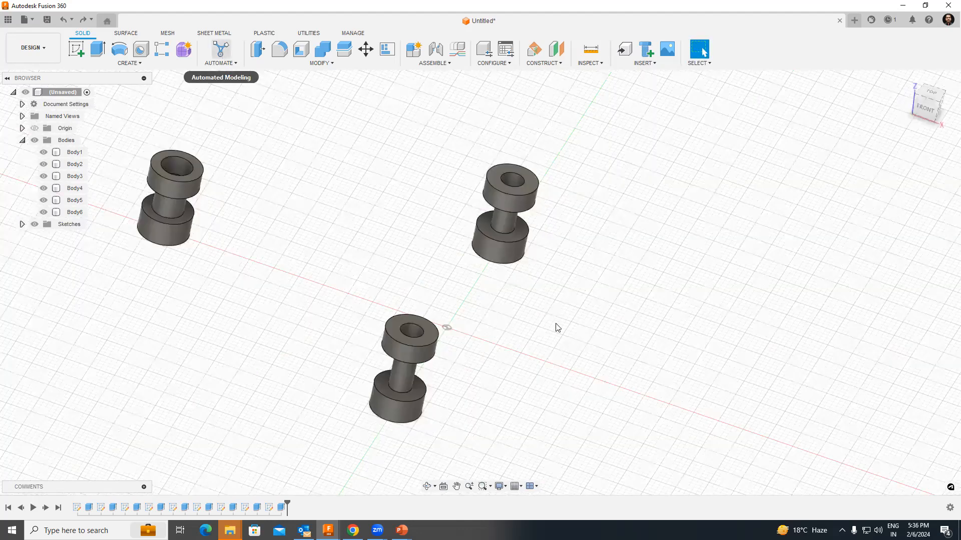
{"action": "middle_click_drag", "start_coordinate": [595, 303], "coordinate": [661, 278], "text": "shift"}
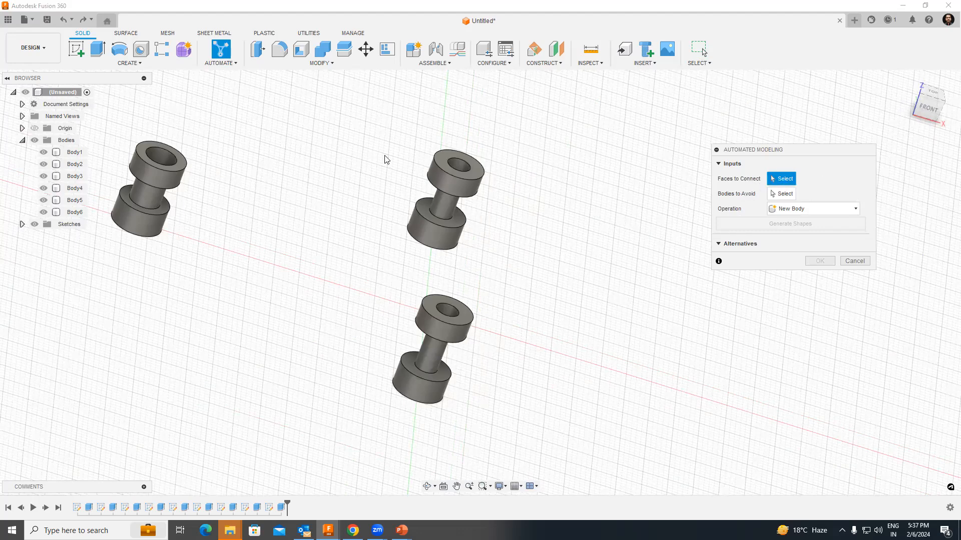
Start Automated Modeling and select the narrow cylindrical shaft faces of all three supports as the faces to connect.
{"action": "left_click", "coordinate": [158, 196]}
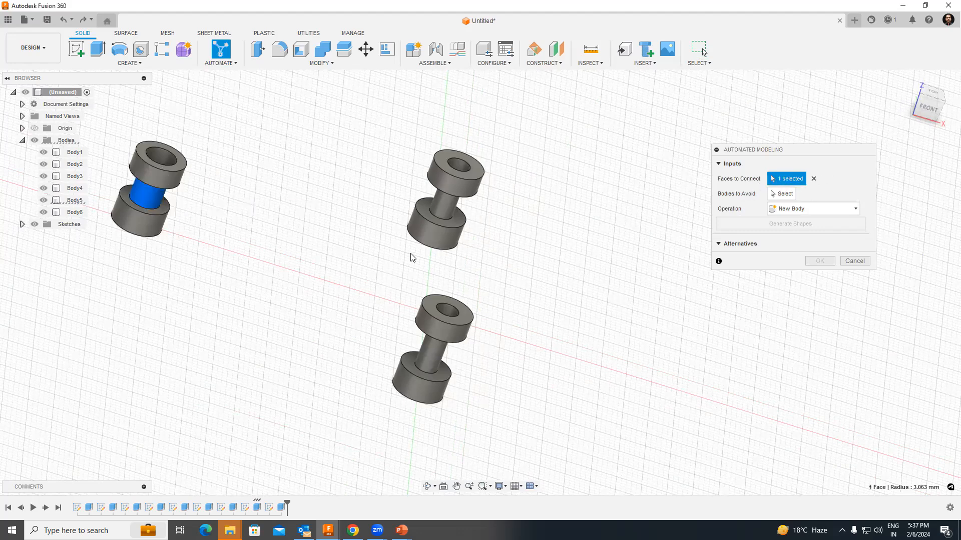
{"action": "left_click", "coordinate": [446, 214]}
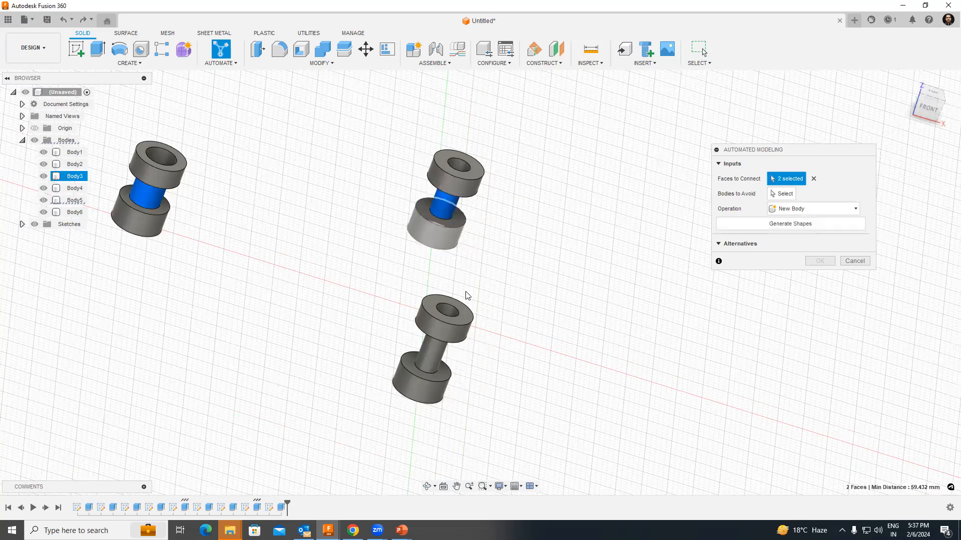
{"action": "left_click", "coordinate": [430, 354]}
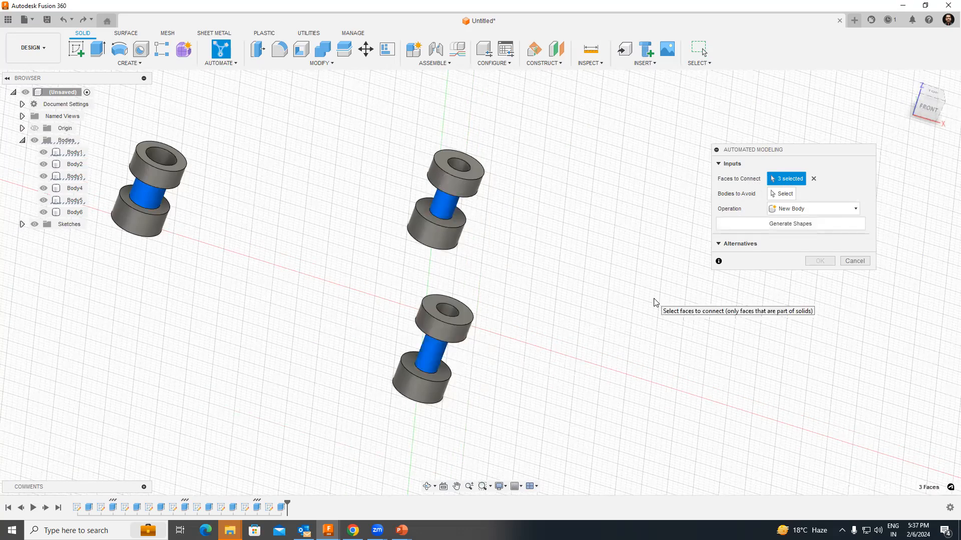
Set the upper collars of all three supports, Body2, Body4 and Body6, as the bodies to avoid.
{"action": "left_click", "coordinate": [783, 194]}
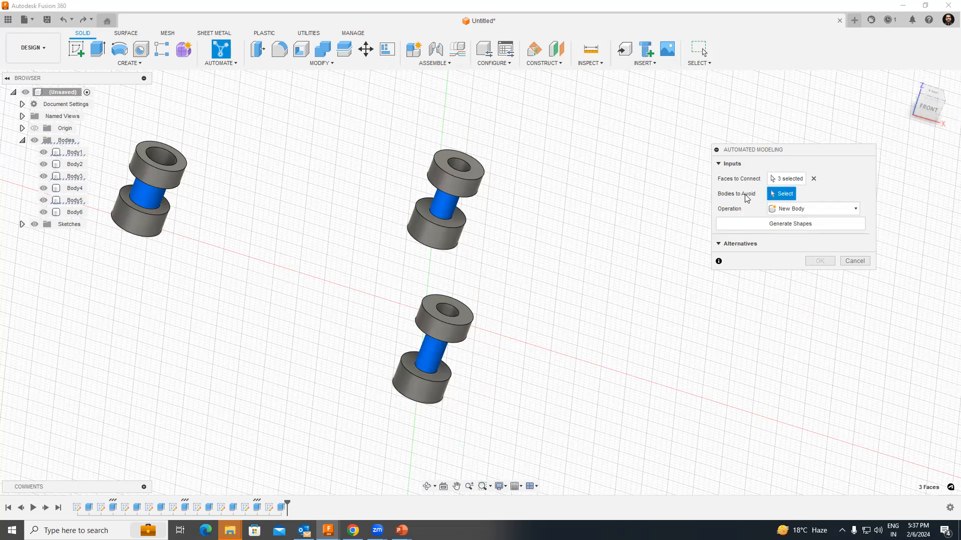
{"action": "left_click", "coordinate": [460, 189]}
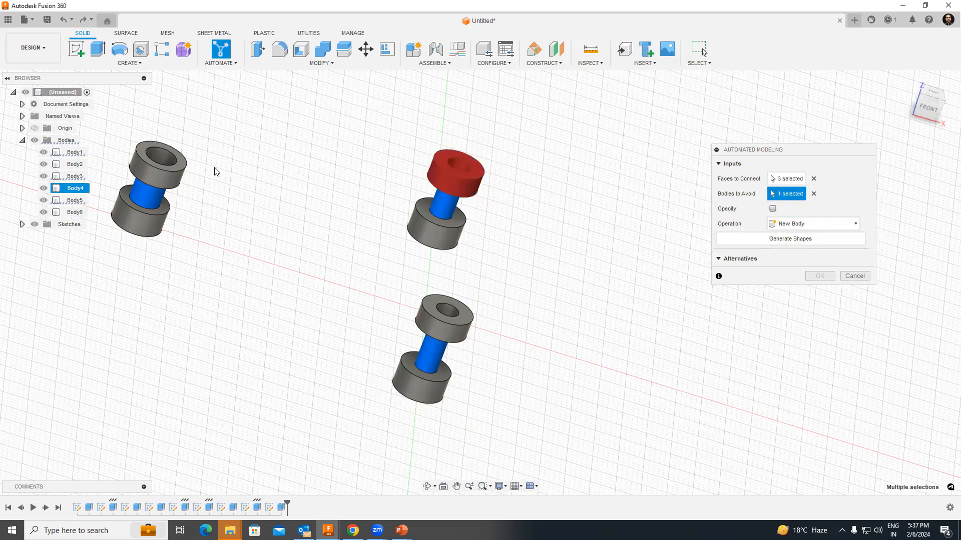
{"action": "left_click", "coordinate": [152, 174]}
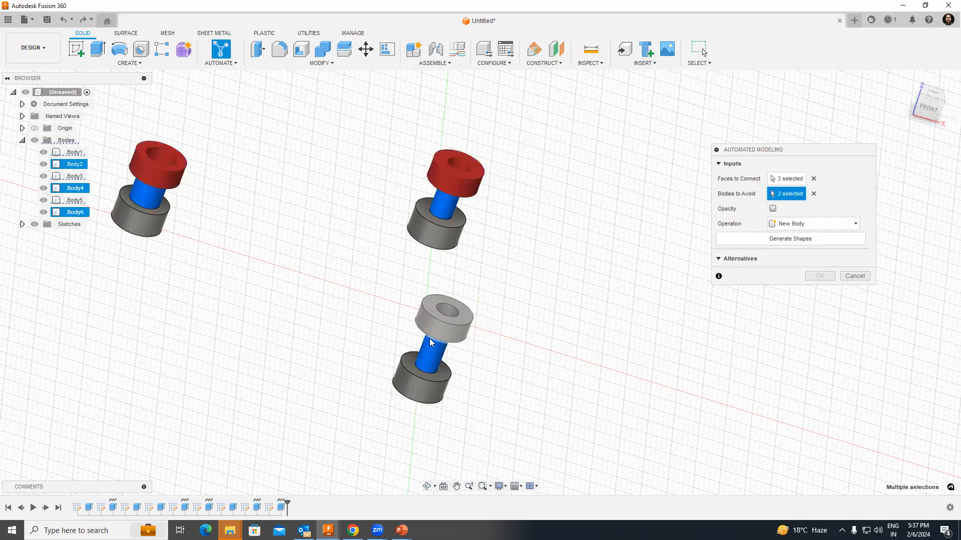
{"action": "left_click", "coordinate": [431, 324]}
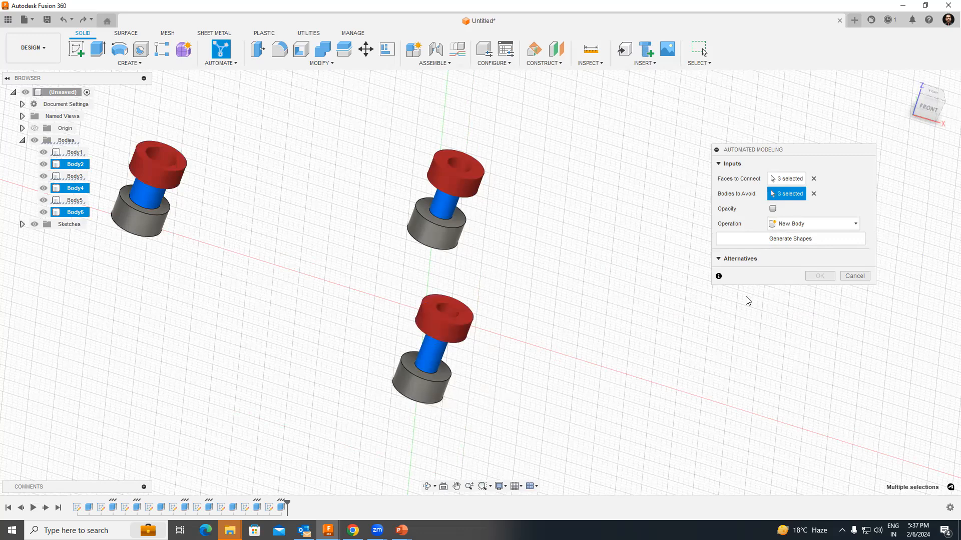
Generate the connecting shape alternatives with the New Body operation and bring the full list of alternatives into view.
{"action": "left_click", "coordinate": [795, 228]}
{"action": "left_click", "coordinate": [800, 234]}
{"action": "left_click", "coordinate": [802, 240]}
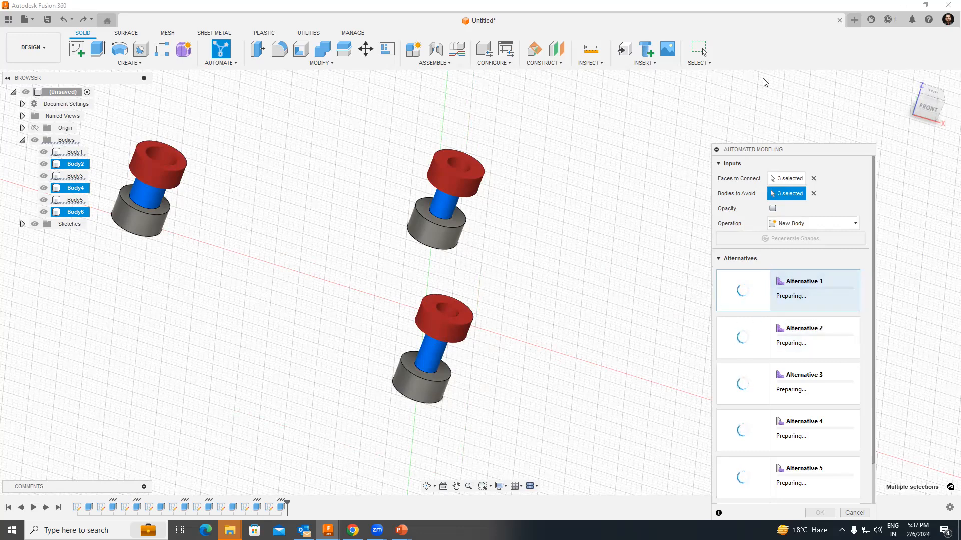
{"action": "left_click_drag", "start_coordinate": [759, 151], "coordinate": [737, 86]}
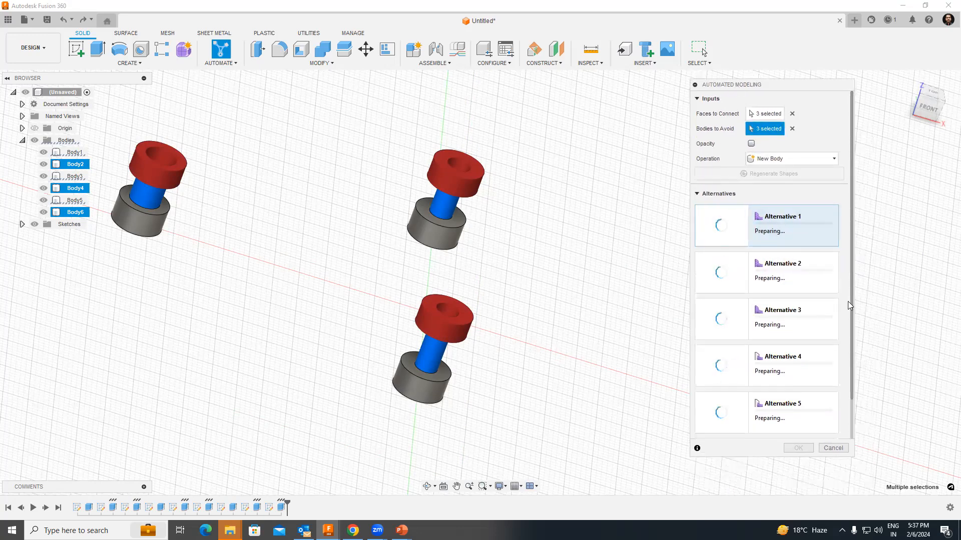
{"action": "left_click_drag", "start_coordinate": [853, 240], "coordinate": [851, 287]}
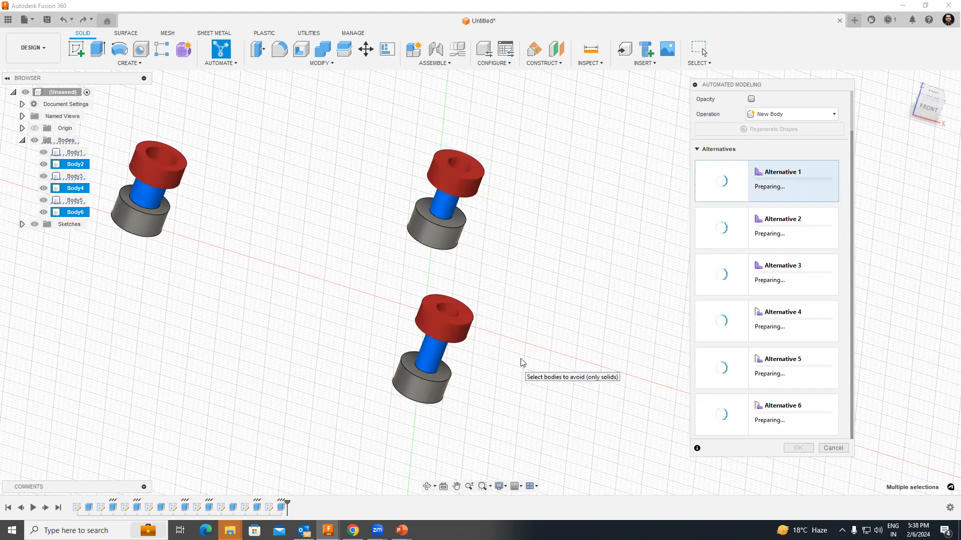
Inspect the generated connecting shapes between the three supports, including the three-armed Alternative 6, from several angles.
{"action": "middle_click_drag", "start_coordinate": [569, 321], "coordinate": [578, 319]}
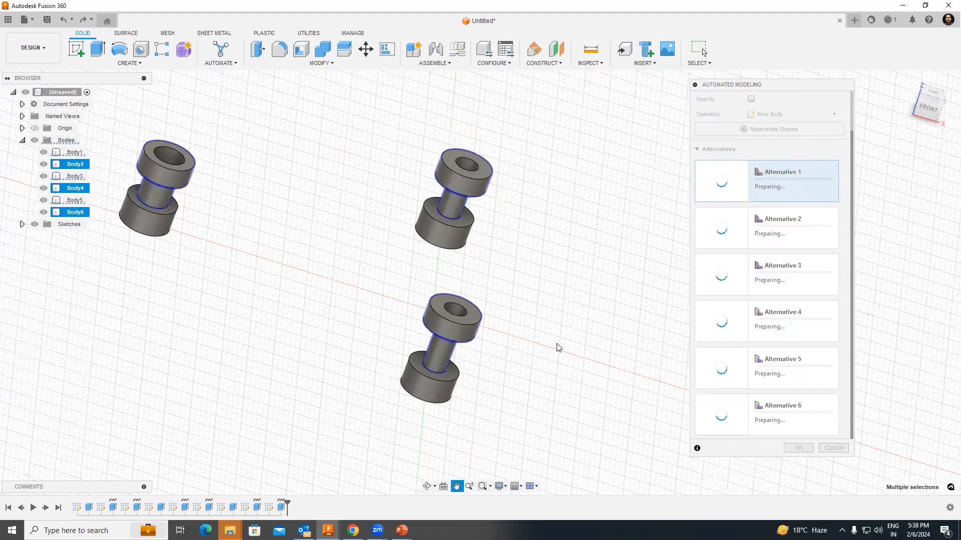
{"action": "middle_click_drag", "start_coordinate": [540, 328], "coordinate": [540, 329], "text": "shift"}
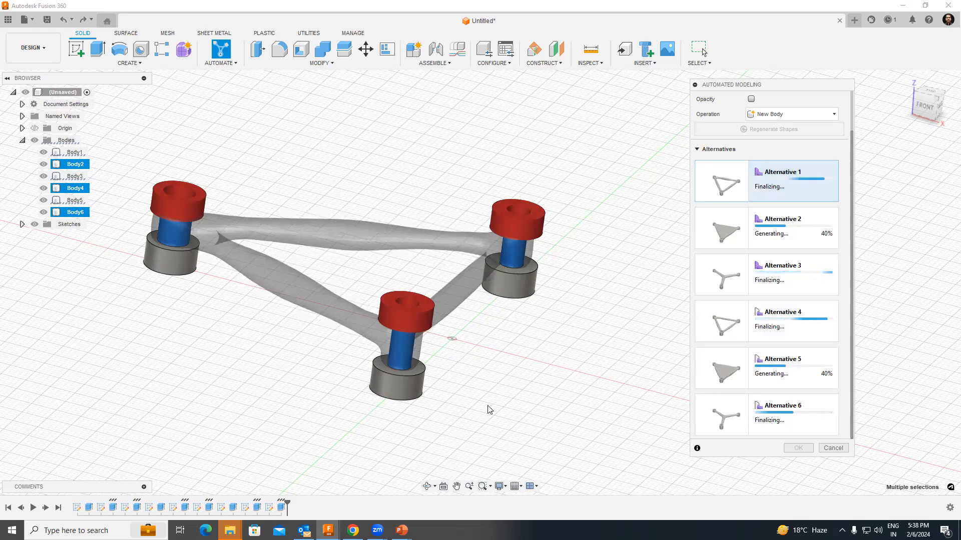
{"action": "middle_click_drag", "start_coordinate": [518, 375], "coordinate": [467, 388], "text": "shift"}
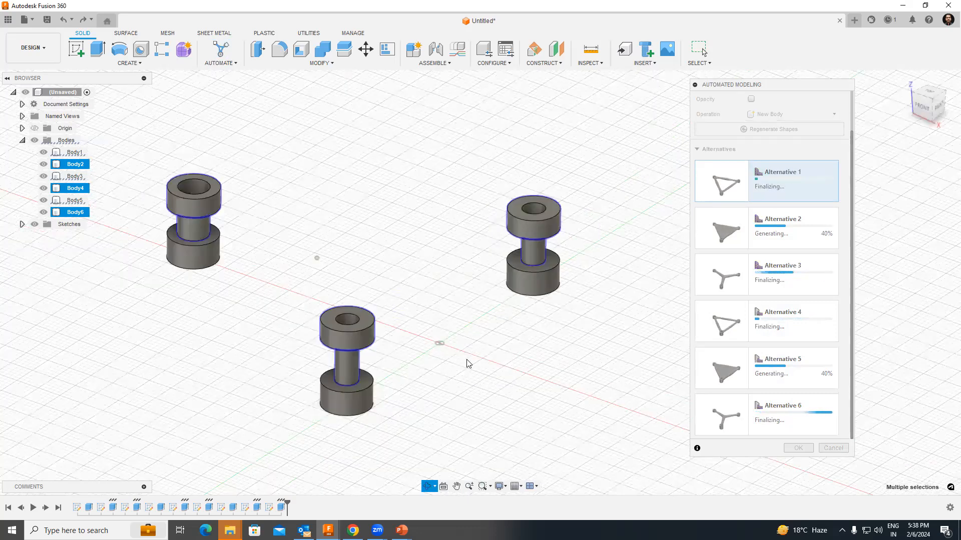
{"action": "middle_click_drag", "start_coordinate": [436, 377], "coordinate": [452, 378], "text": "shift"}
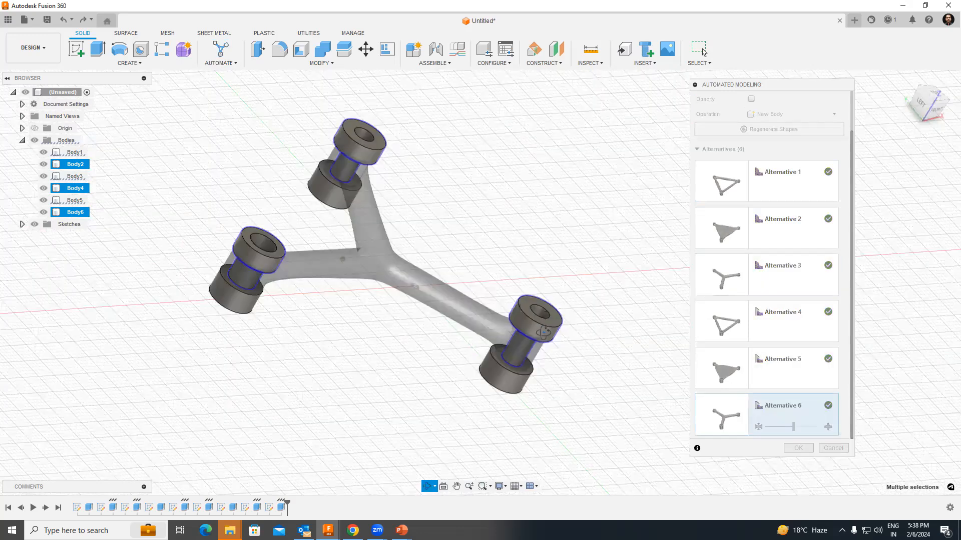
{"action": "middle_click_drag", "start_coordinate": [528, 336], "coordinate": [560, 409], "text": "shift"}
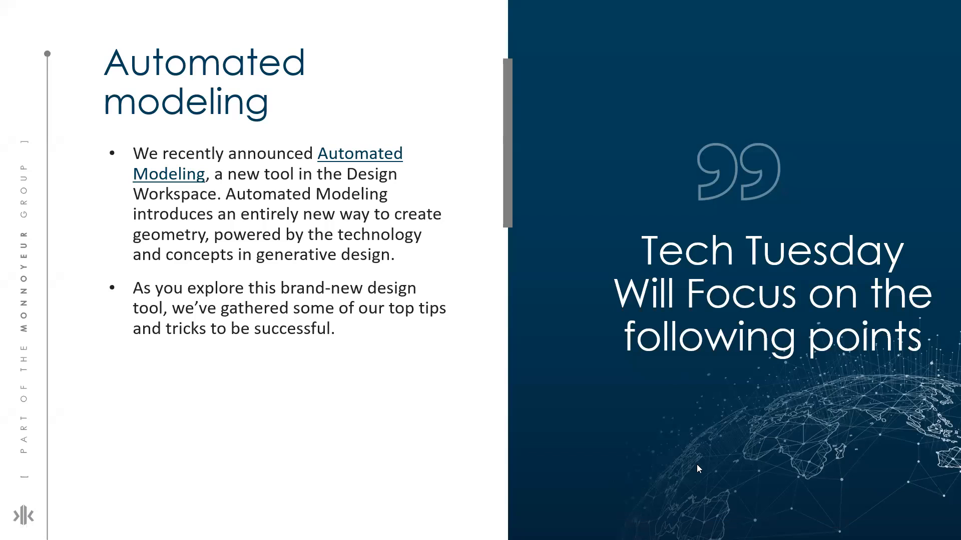
Switch from the slide presentation back to the Autodesk Fusion 360 design.
{"action": "key", "text": "alt+Tab"}
{"action": "key", "text": "alt+Tab"}
{"action": "key", "text": "alt+Tab"}
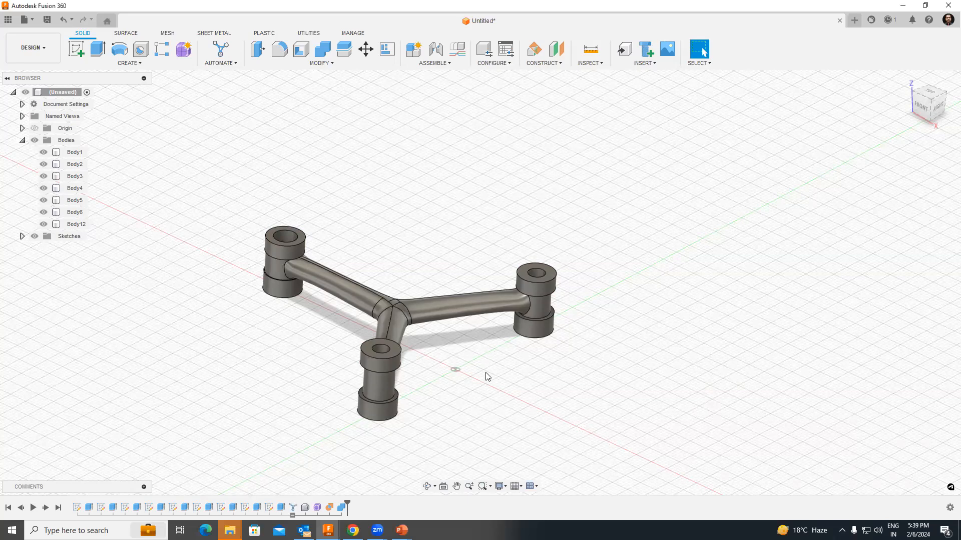
Examine the finished three-armed bracket, its central junction and its joints with the three supports from several angles.
{"action": "middle_click_drag", "start_coordinate": [487, 375], "coordinate": [524, 366]}
{"action": "mouse_move", "coordinate": [553, 400]}
{"action": "middle_mouse_down", "text": "shift"}
{"action": "mouse_move", "coordinate": [508, 385]}
{"action": "mouse_move", "coordinate": [546, 384]}
{"action": "middle_mouse_up", "text": "shift"}
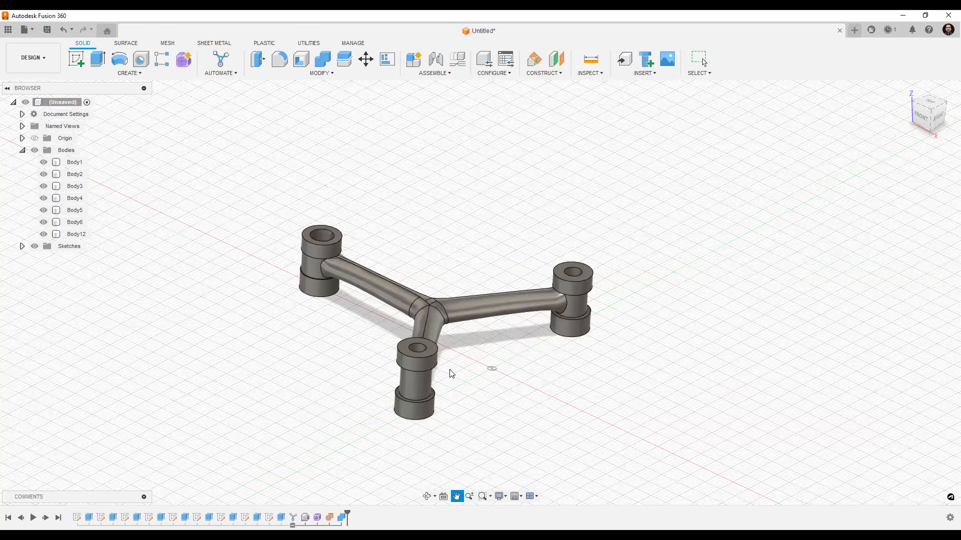
{"action": "scroll", "coordinate": [450, 370], "scroll_direction": "up", "scroll_amount": 3}
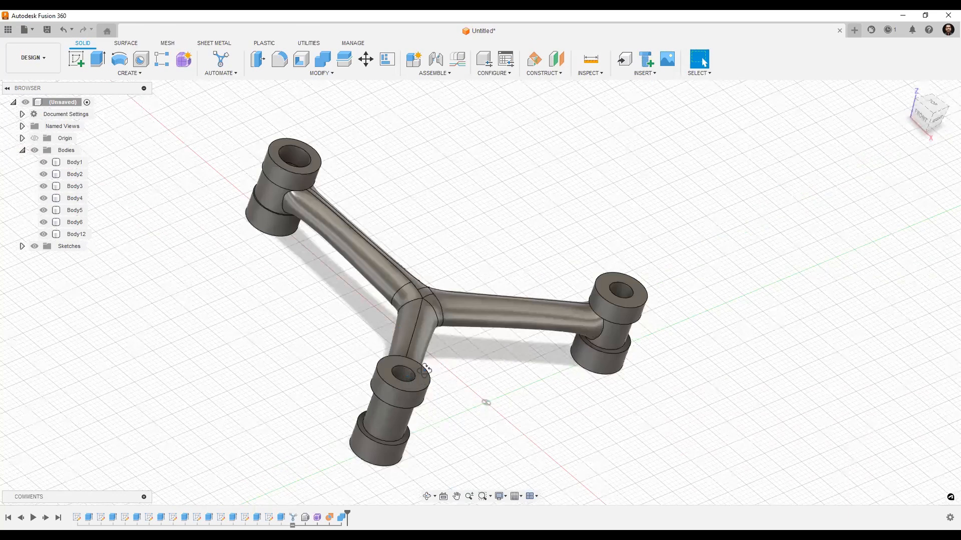
{"action": "middle_click_drag", "start_coordinate": [424, 370], "coordinate": [413, 371], "text": "shift"}
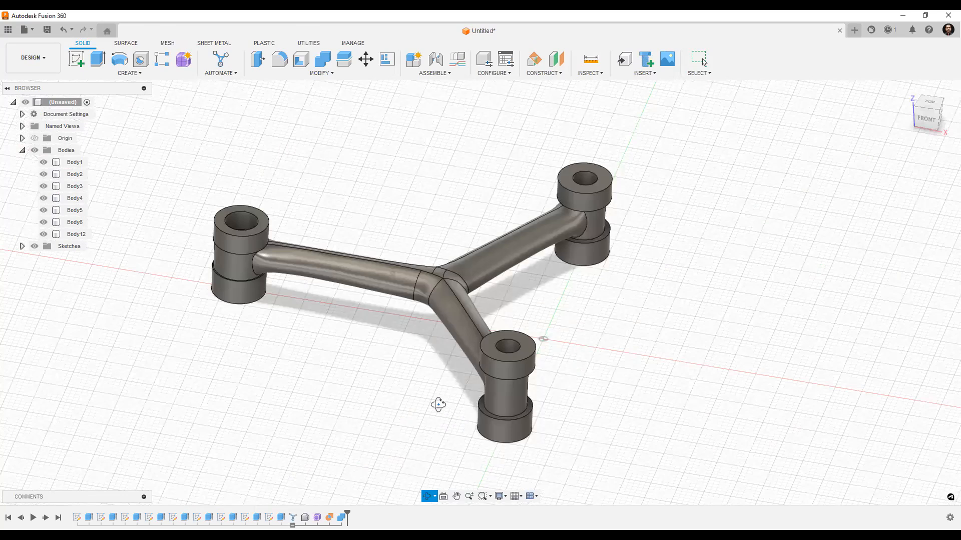
{"action": "middle_click_drag", "start_coordinate": [396, 389], "coordinate": [399, 395], "text": "shift"}
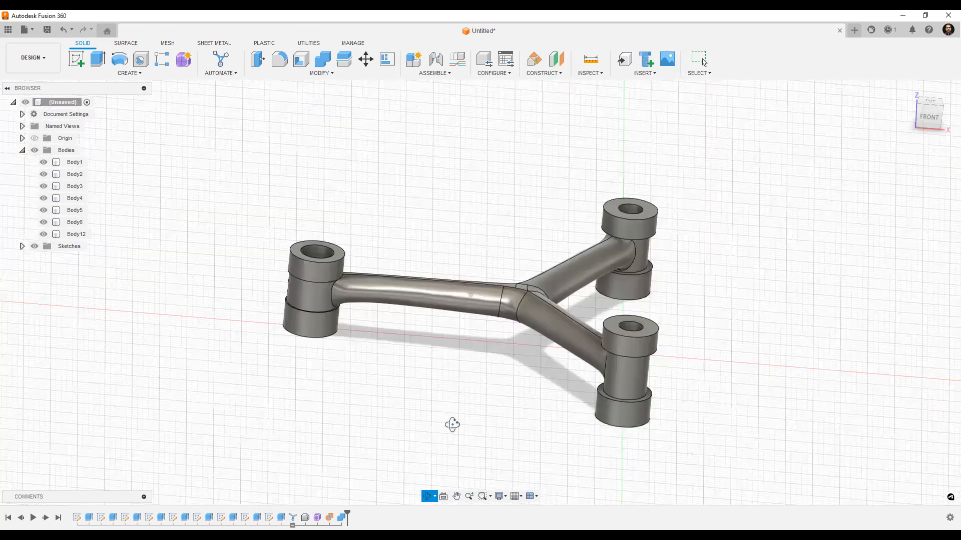
{"action": "middle_click_drag", "start_coordinate": [356, 369], "coordinate": [322, 412], "text": "shift"}
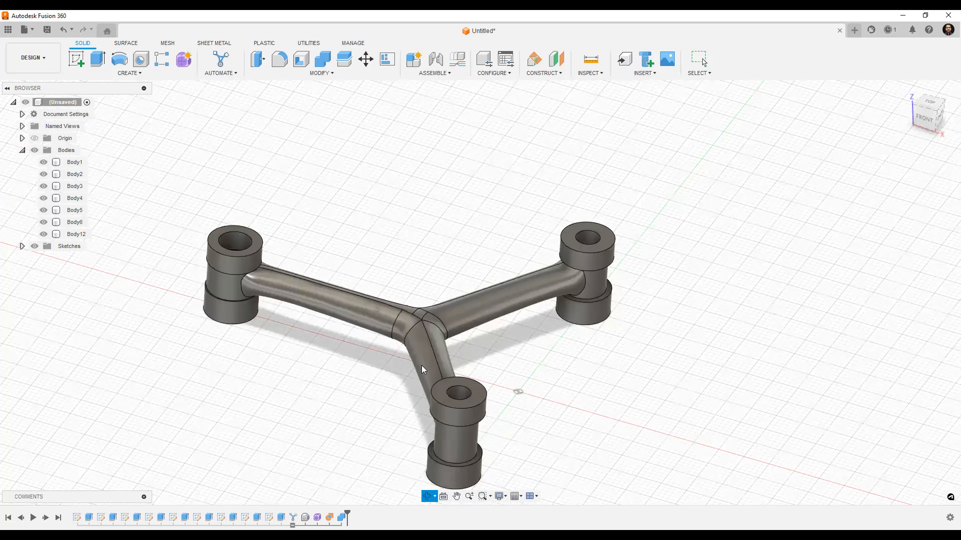
{"action": "middle_click_drag", "start_coordinate": [519, 420], "coordinate": [439, 402], "text": "shift"}
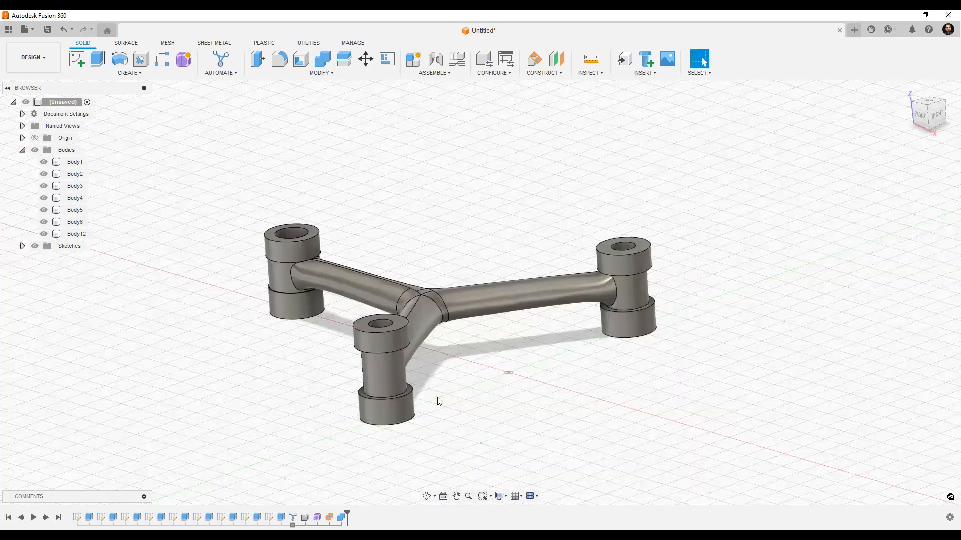
{"action": "middle_click_drag", "start_coordinate": [495, 389], "coordinate": [527, 406], "text": "shift"}
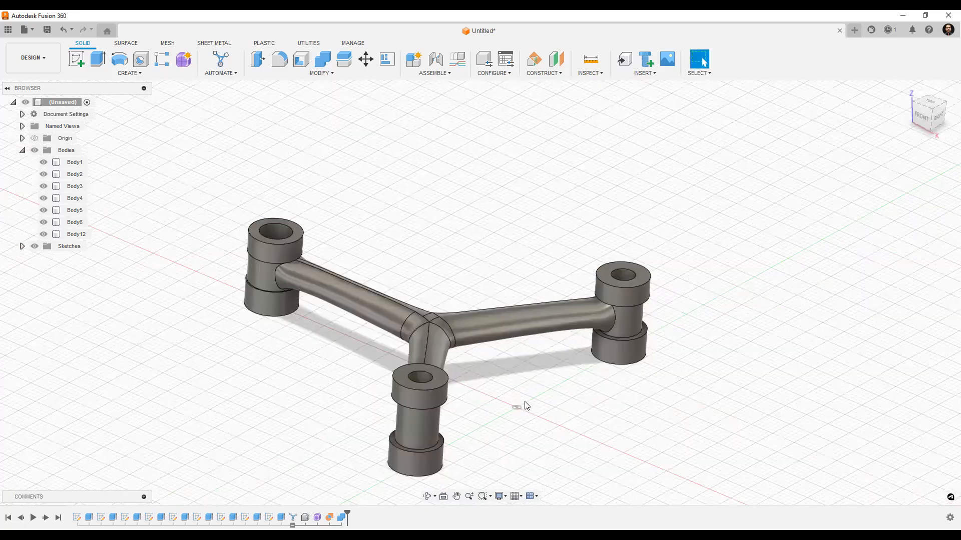